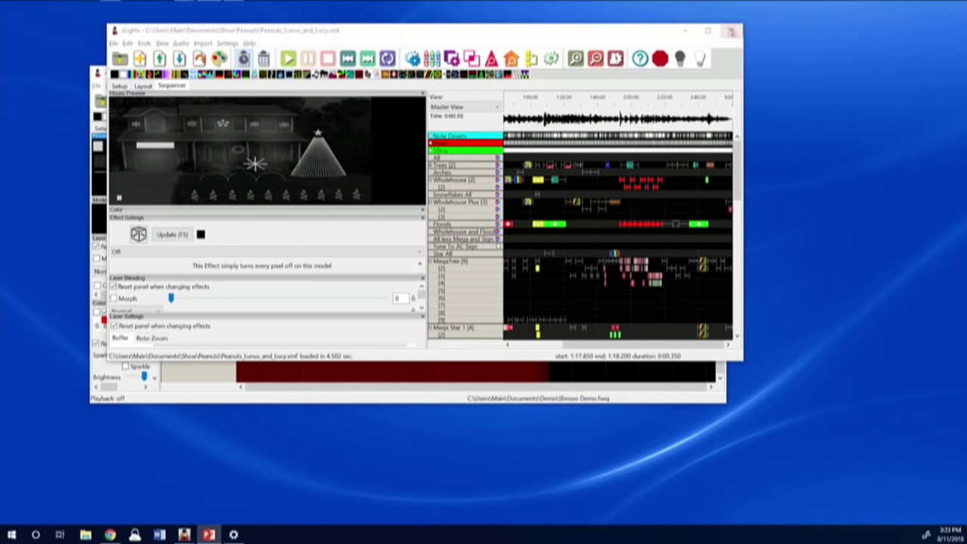
- Maximize the Peanuts sequence window and preview part of the sequence with the Floods row selected, stopping playback at the end
{"action": "left_click", "coordinate": [709, 32]}
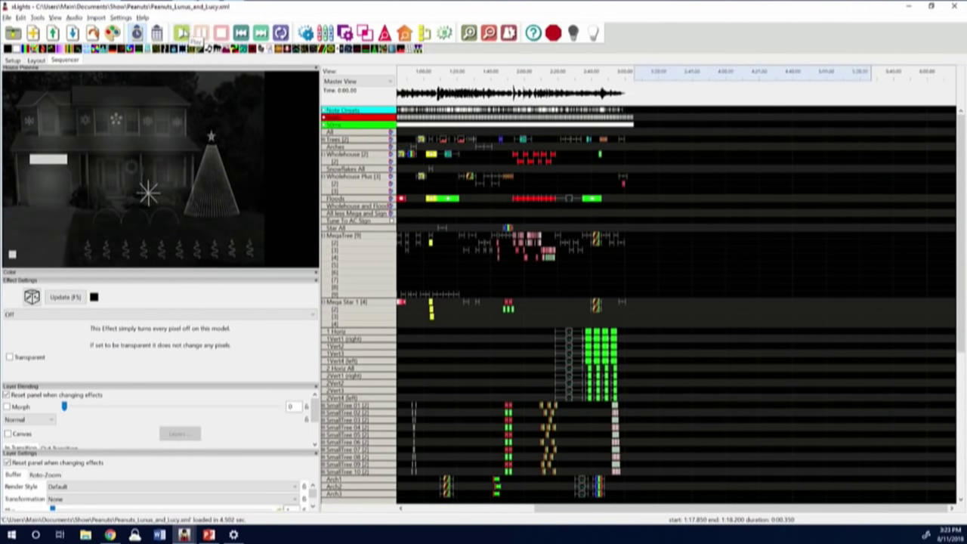
{"action": "left_click", "coordinate": [185, 34]}
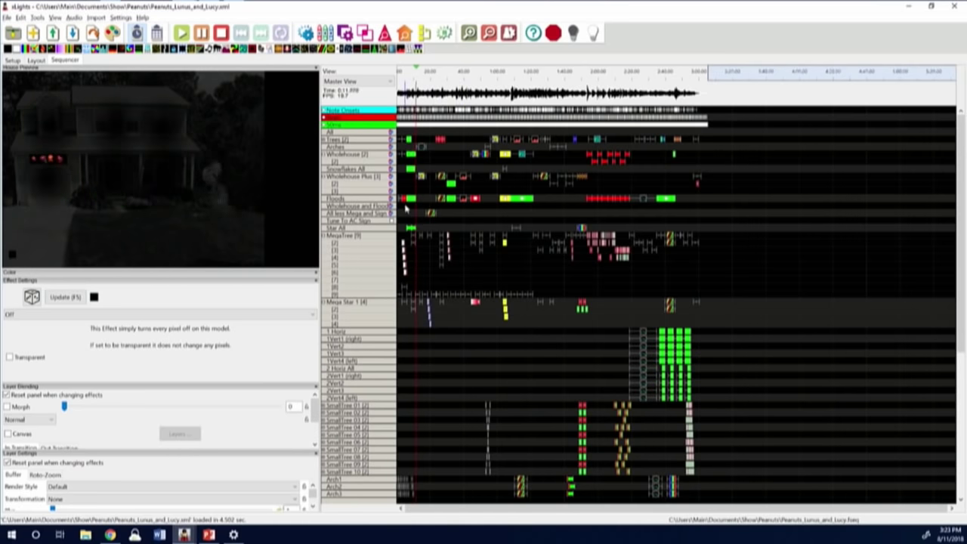
{"action": "left_click", "coordinate": [345, 199]}
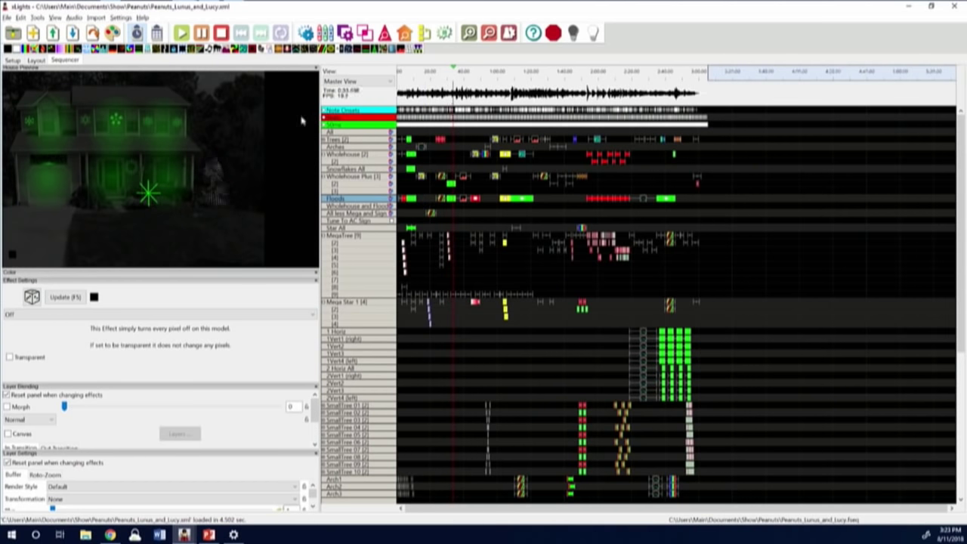
{"action": "left_click", "coordinate": [201, 34]}
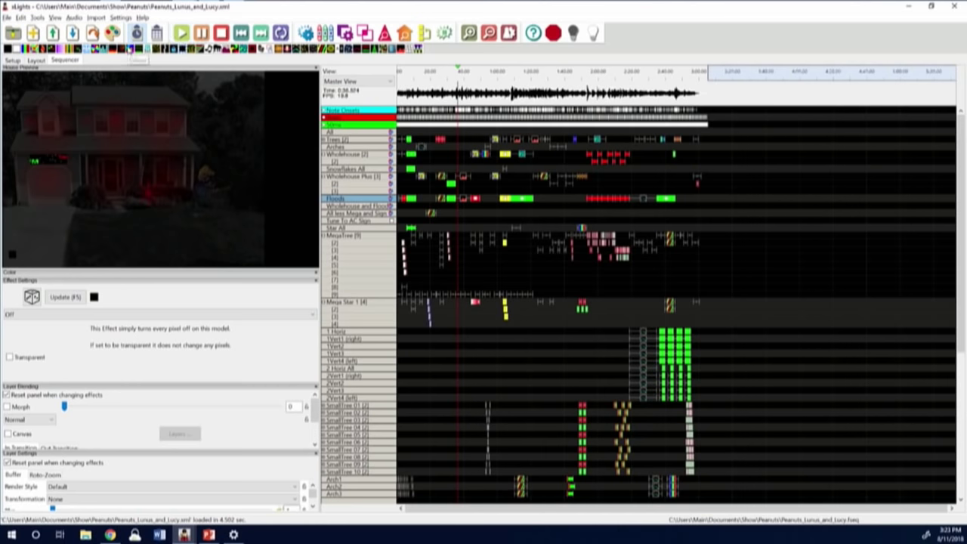
- Add a Fire effect to the Wholehouse row from about 0:23.1 to 0:39.0
{"action": "left_click", "coordinate": [129, 49]}
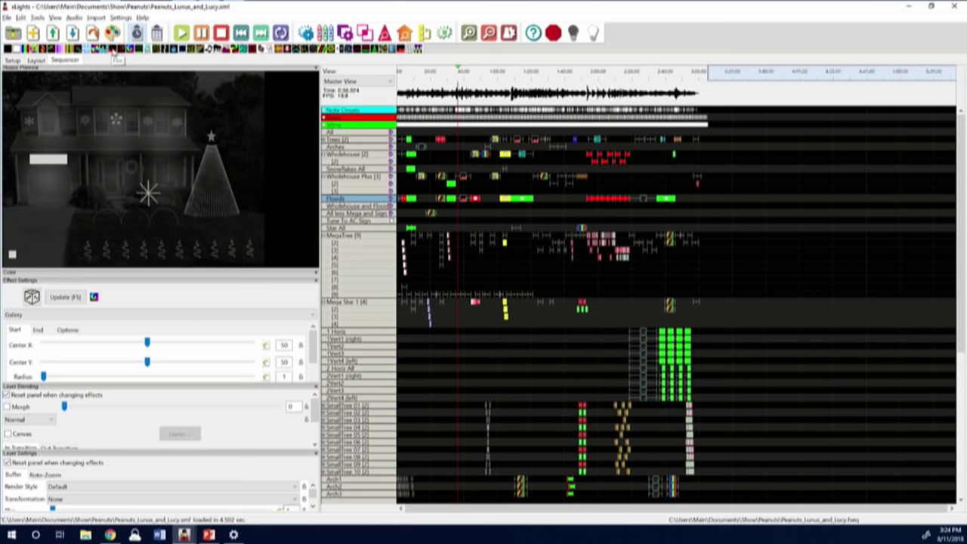
{"action": "left_click", "coordinate": [112, 50]}
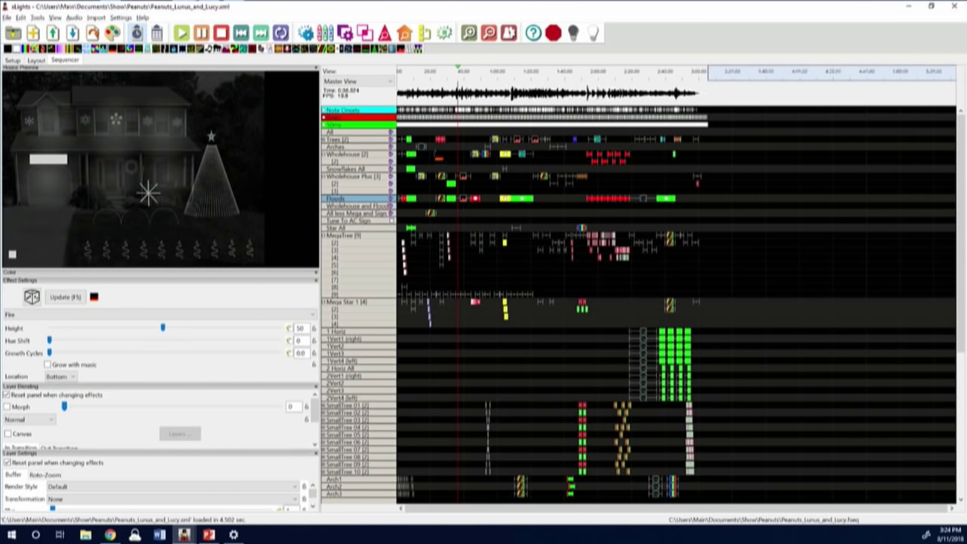
{"action": "left_click_drag", "start_coordinate": [113, 50], "coordinate": [457, 158]}
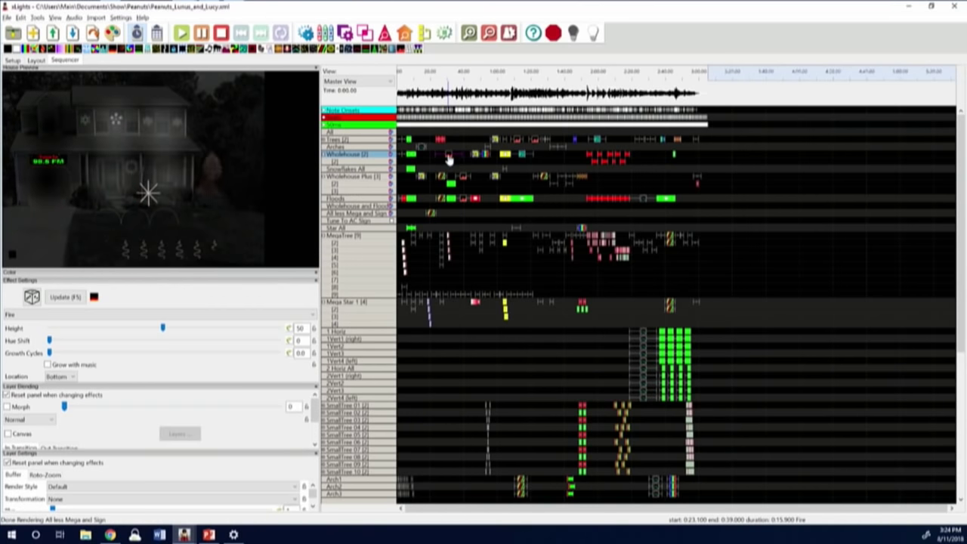
{"action": "key", "text": "ctrl+s"}
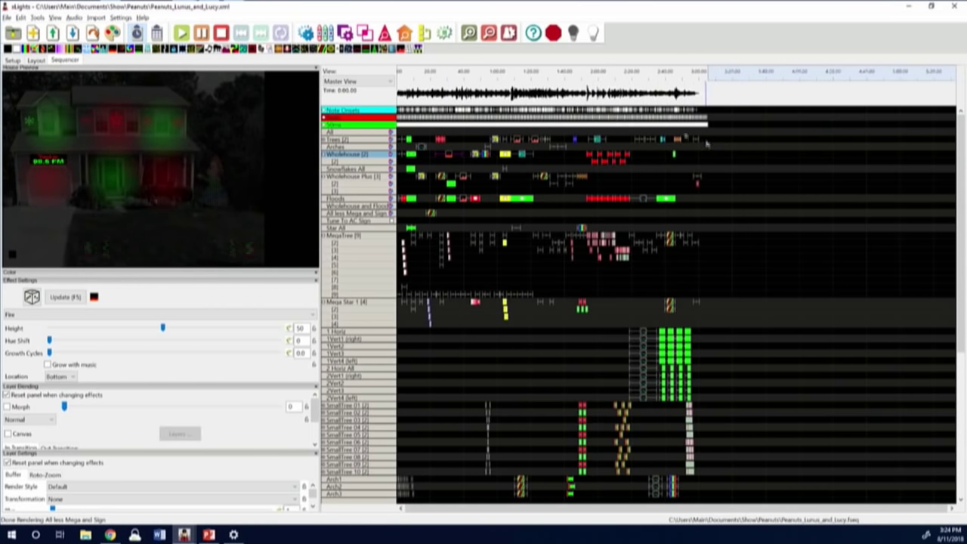
- Render all effects in the Peanuts sequence and wait until rendering ends
{"action": "left_click", "coordinate": [112, 38]}
{"action": "left_click", "coordinate": [112, 33]}
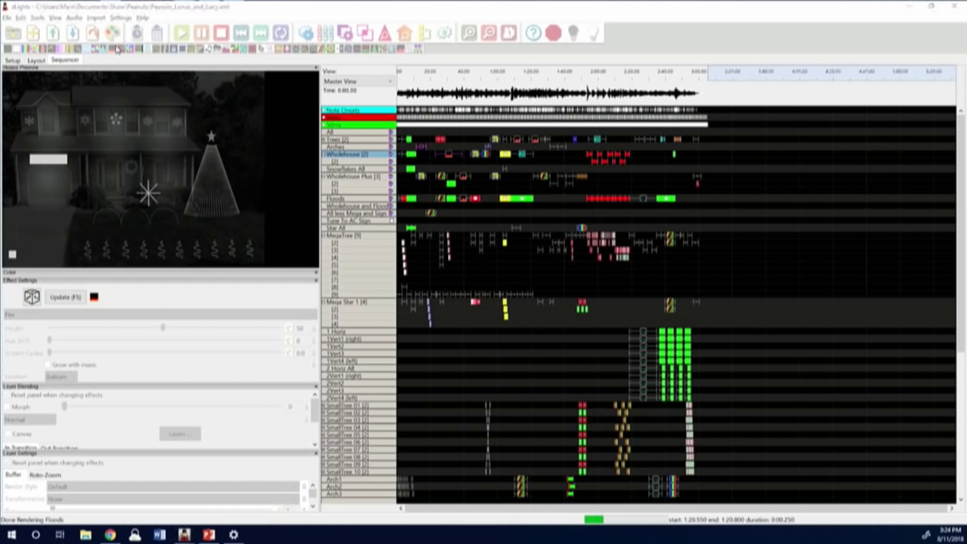
{"action": "key", "text": "alt+Tab"}
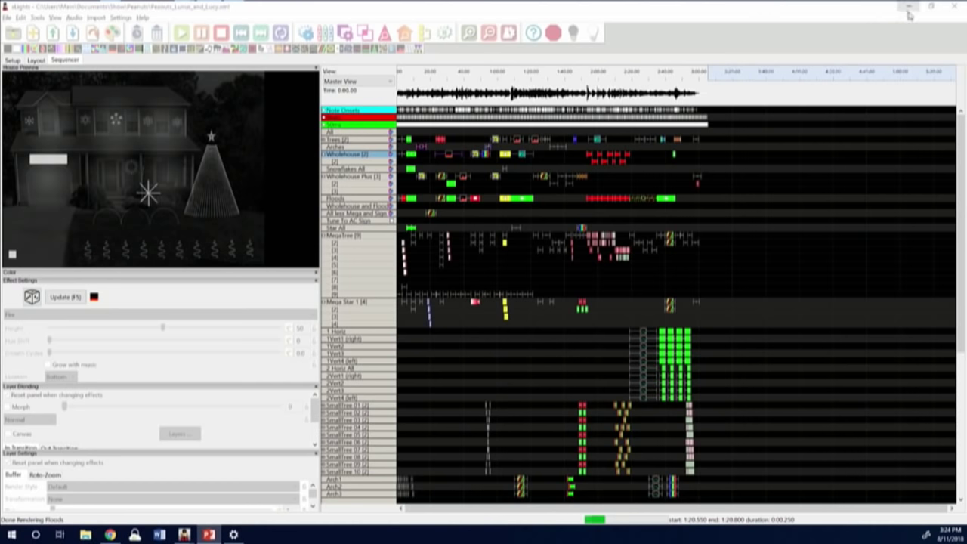
{"action": "left_click", "coordinate": [932, 22]}
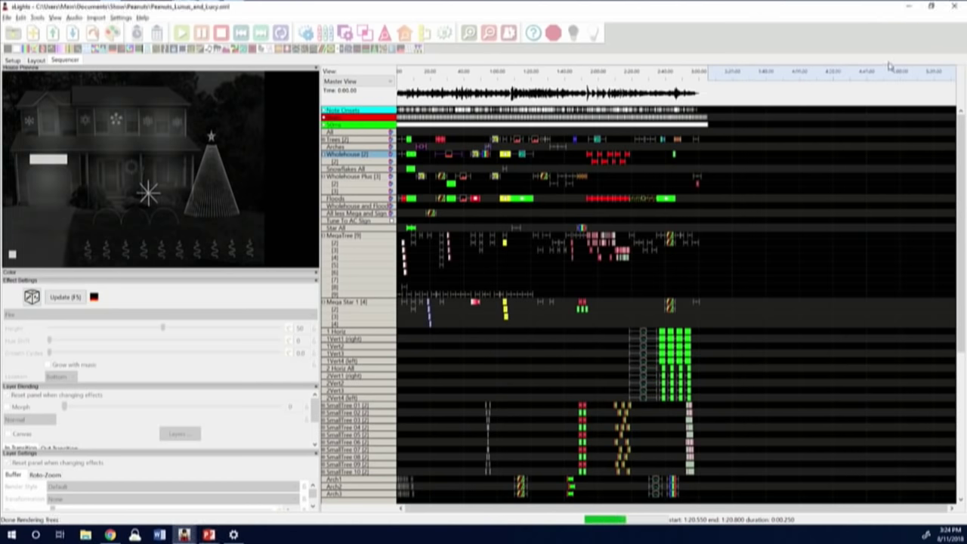
{"action": "left_click", "coordinate": [677, 358]}
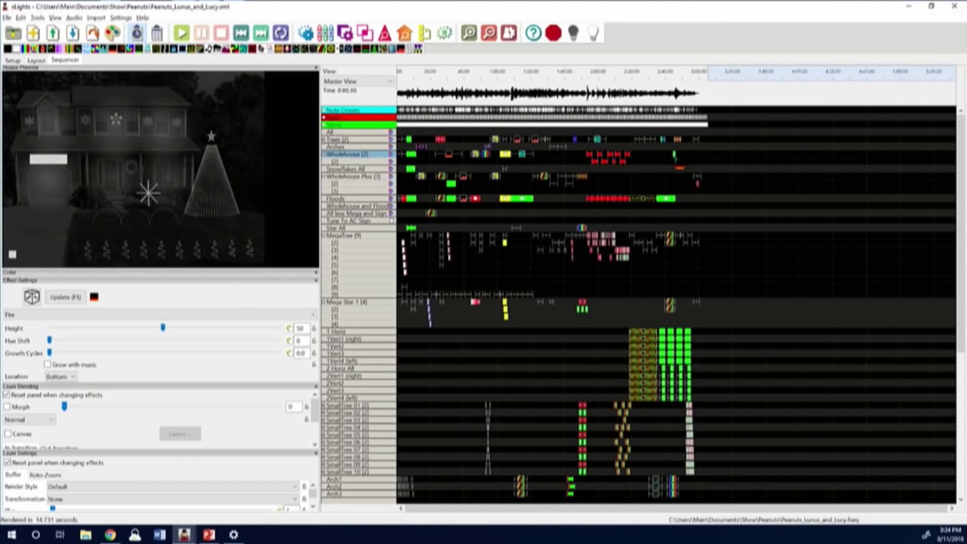
- Try Fire effects on the house model rows, placing one on the Wholehouse and Floods row near the end of the song
{"action": "left_click_drag", "start_coordinate": [680, 164], "coordinate": [717, 170]}
{"action": "left_click_drag", "start_coordinate": [701, 200], "coordinate": [702, 199]}
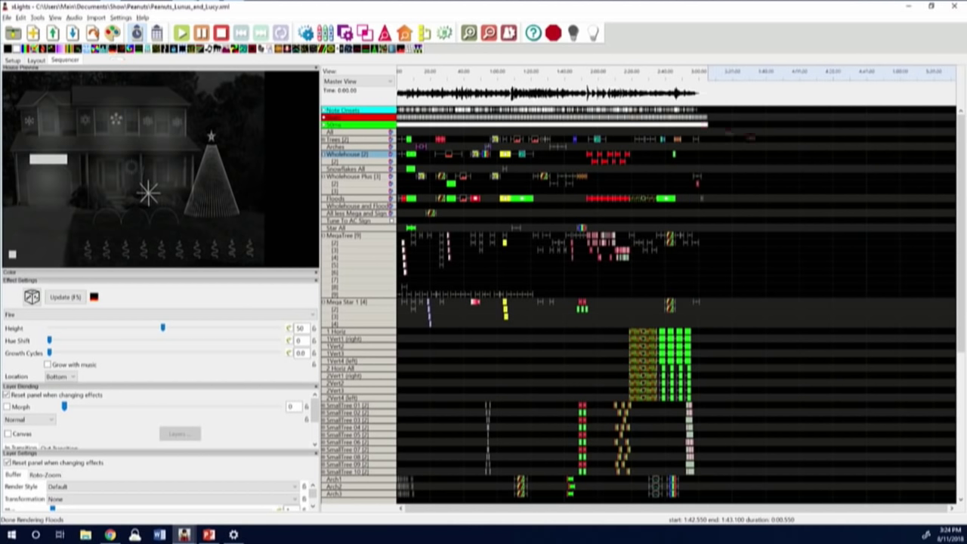
{"action": "left_click_drag", "start_coordinate": [714, 172], "coordinate": [668, 211]}
{"action": "left_click_drag", "start_coordinate": [699, 207], "coordinate": [741, 215]}
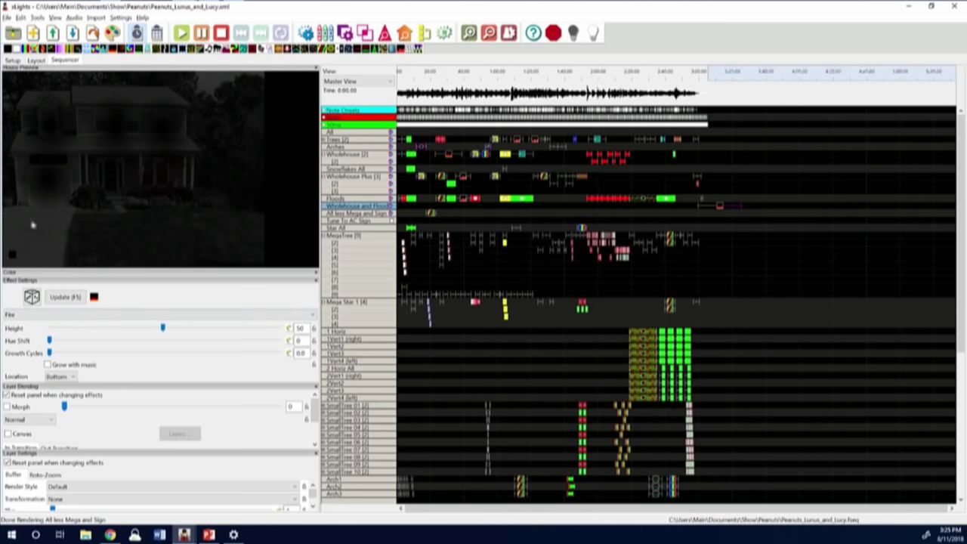
- Close the Peanuts sequence window and discard its unsaved changes
{"action": "left_click", "coordinate": [931, 6]}
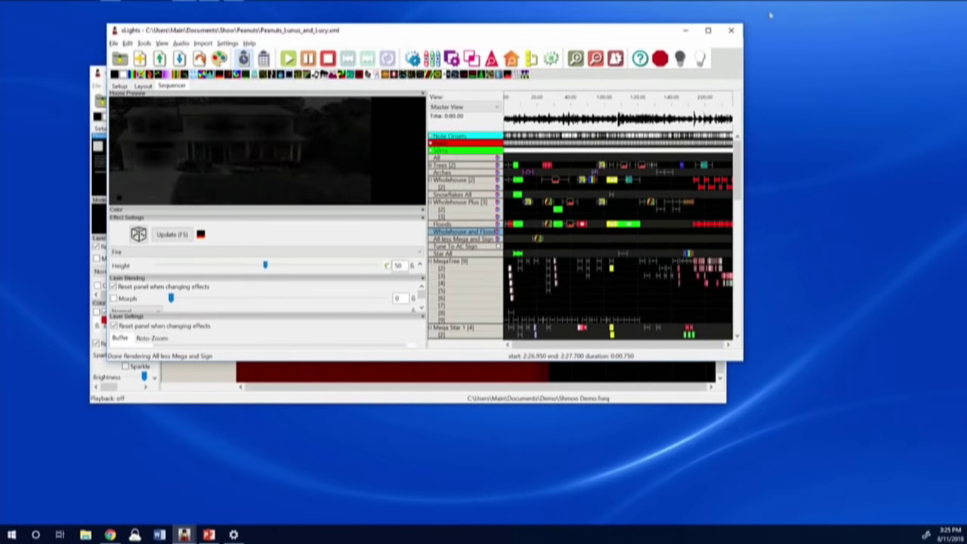
{"action": "left_click", "coordinate": [729, 29]}
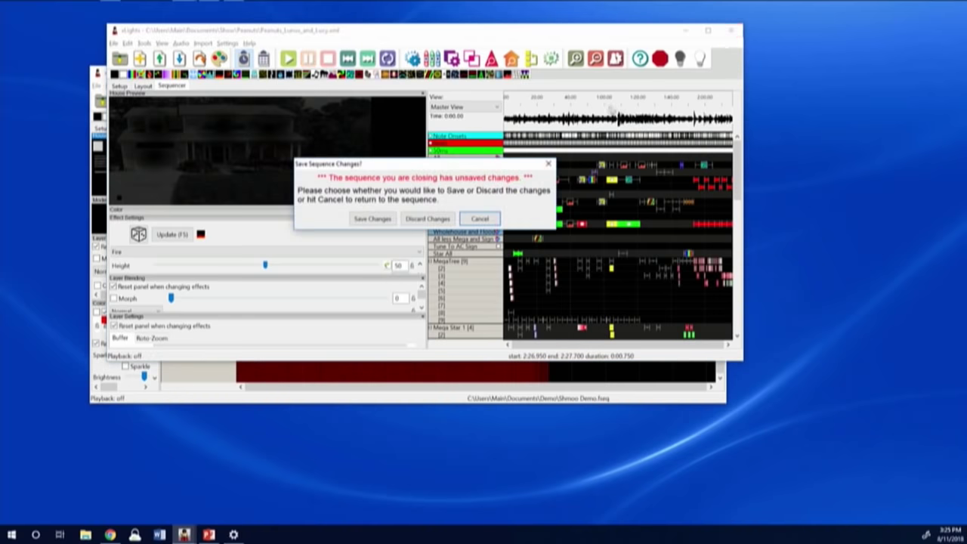
{"action": "left_click", "coordinate": [427, 219]}
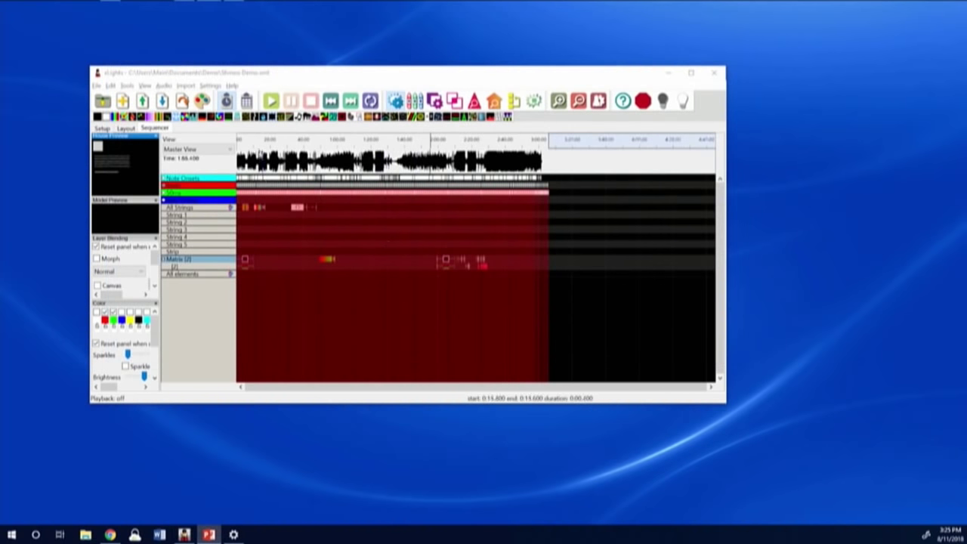
- Zoom in on the Shmoo Demo timeline and start playing the sequence
{"action": "left_click", "coordinate": [559, 102]}
{"action": "key", "text": "plus"}
{"action": "key", "text": "plus"}
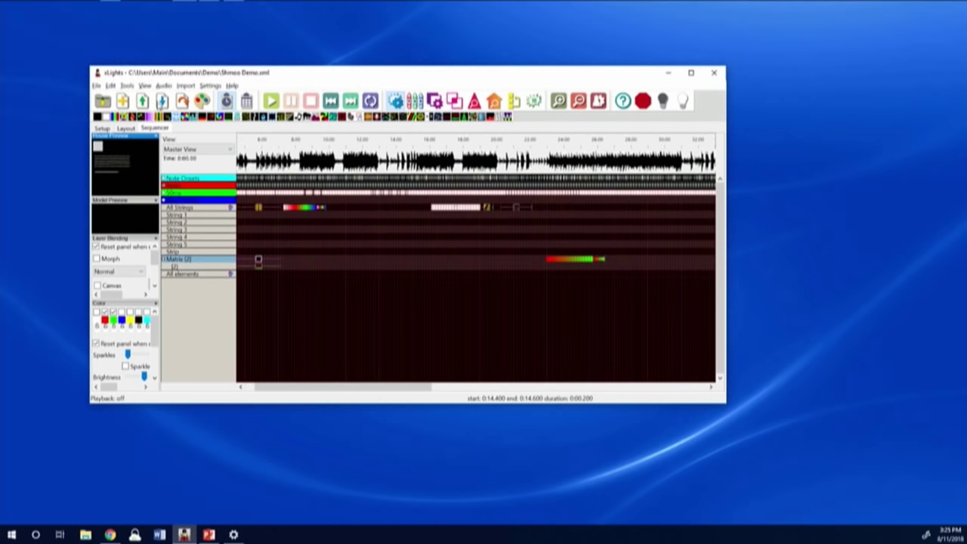
{"action": "key", "text": "plus"}
{"action": "key", "text": "plus"}
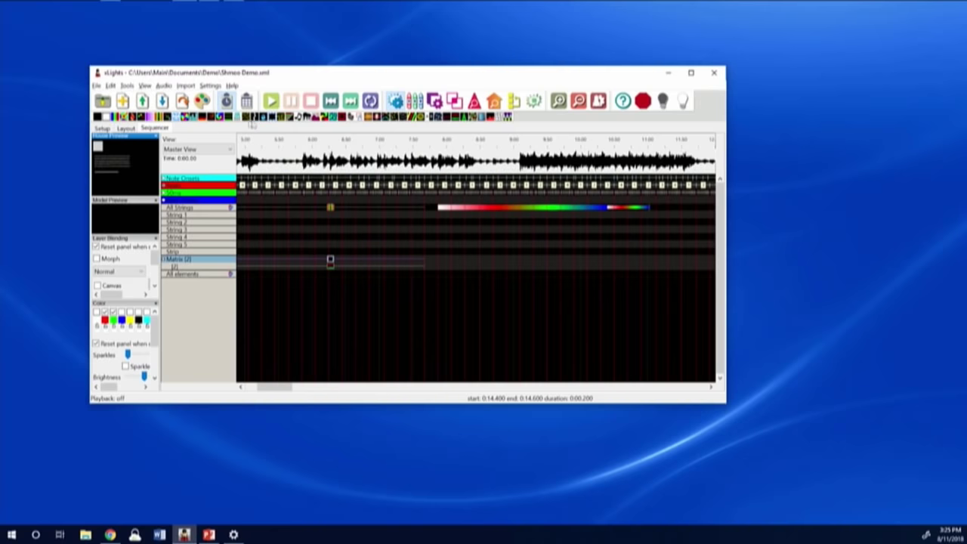
{"action": "left_click", "coordinate": [272, 101]}
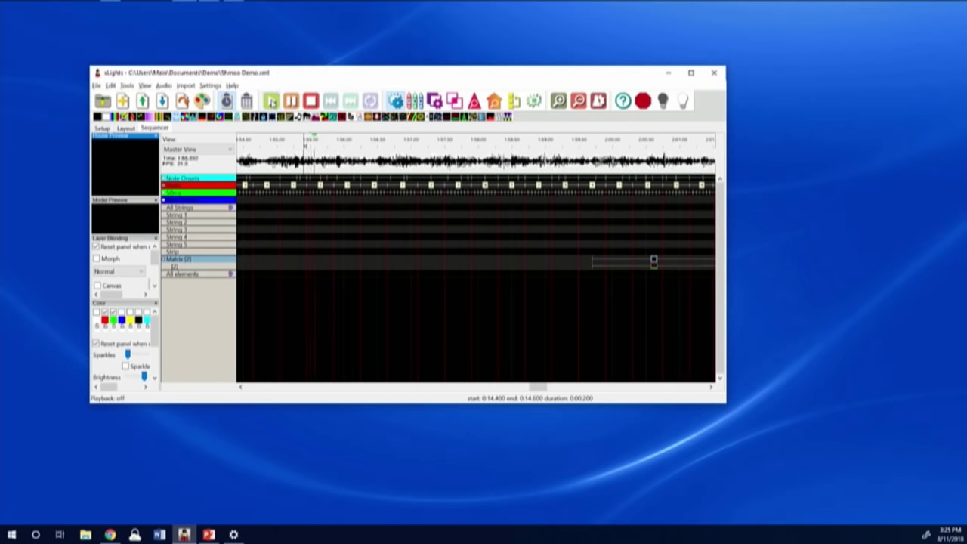
- Enable output to lights for the playing Shmoo Demo sequence and maximize its window
{"action": "left_click", "coordinate": [578, 101]}
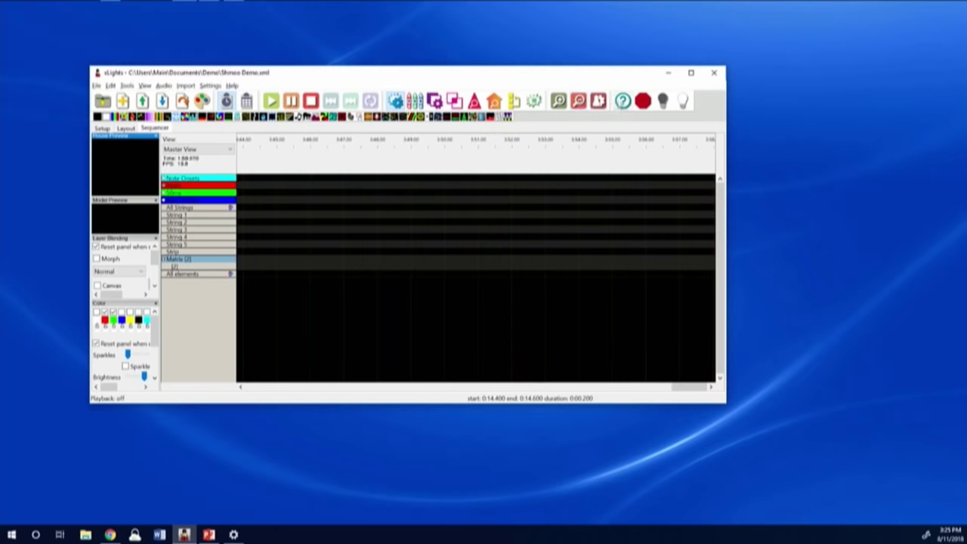
{"action": "left_click", "coordinate": [683, 102]}
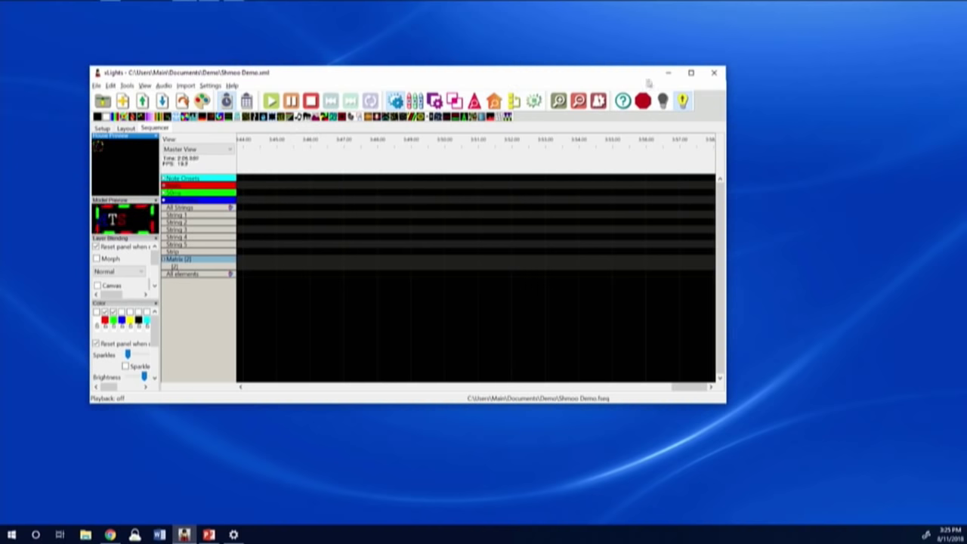
{"action": "left_click", "coordinate": [690, 73]}
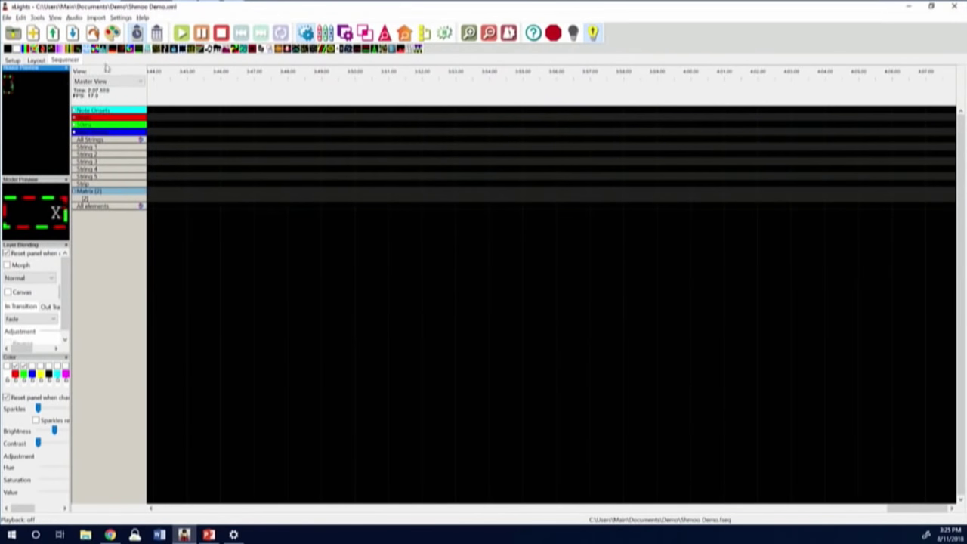
- Rewind the sequence to the start and play it through the Curtain effect on All Strings and the Marquee on Matrix, stopping playback at the end
{"action": "left_click", "coordinate": [221, 33]}
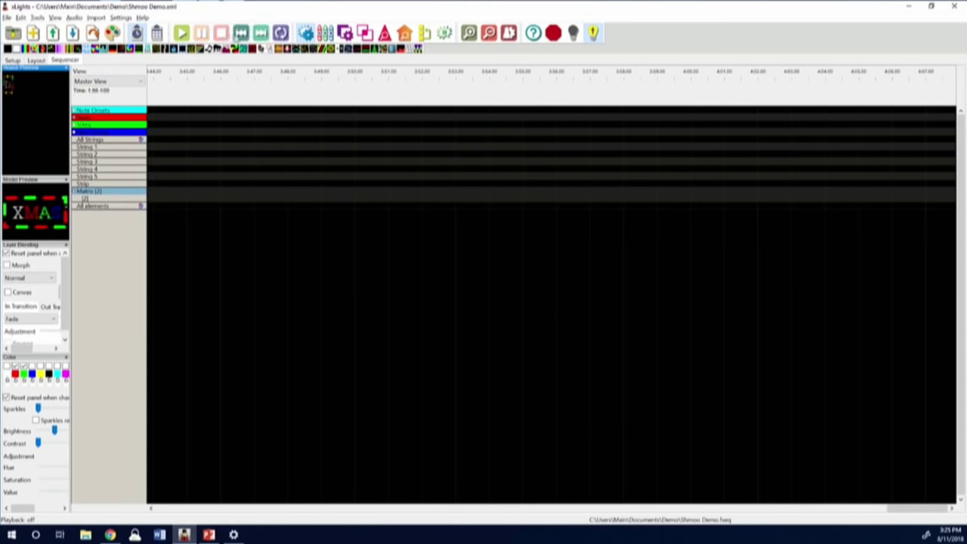
{"action": "left_click", "coordinate": [240, 32]}
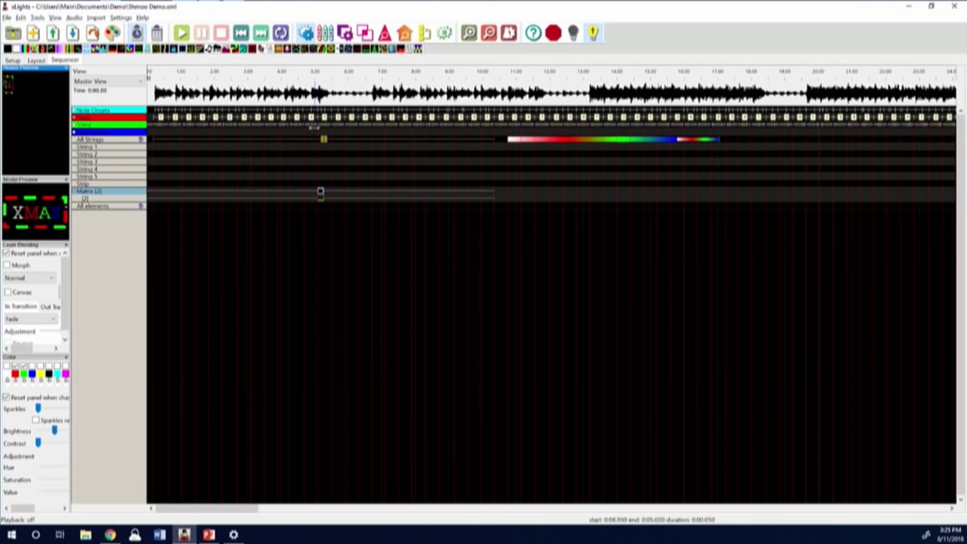
{"action": "left_click", "coordinate": [323, 139]}
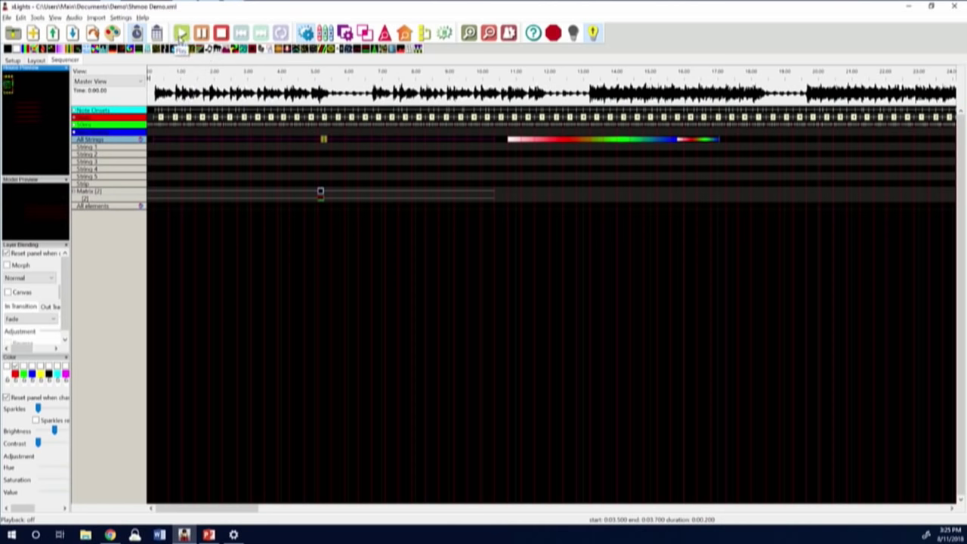
{"action": "left_click", "coordinate": [180, 35]}
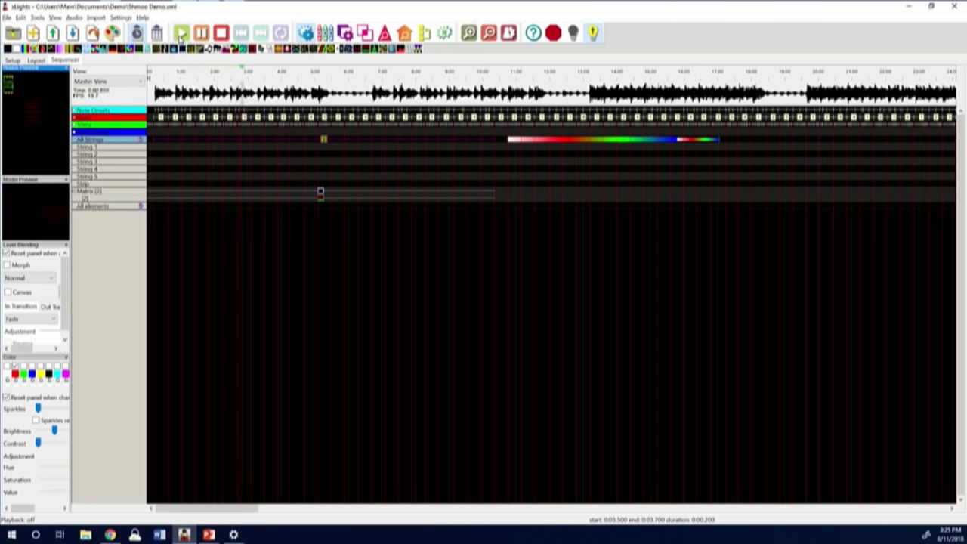
{"action": "left_click", "coordinate": [323, 139]}
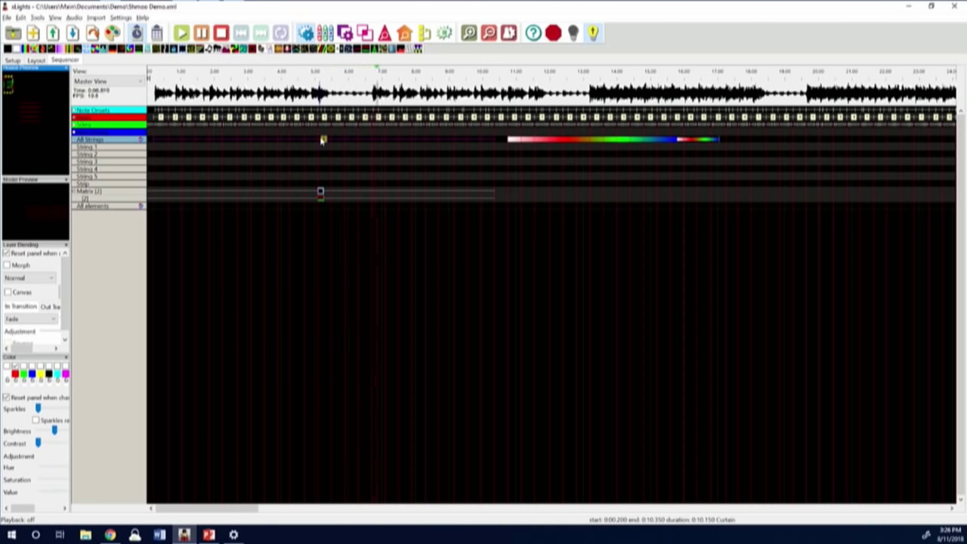
{"action": "left_click", "coordinate": [321, 193]}
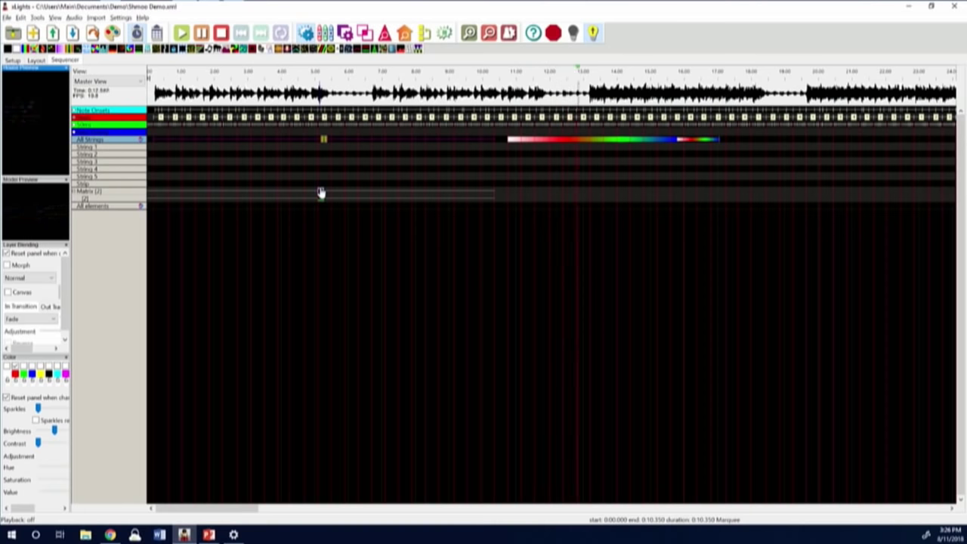
{"action": "left_click", "coordinate": [320, 193]}
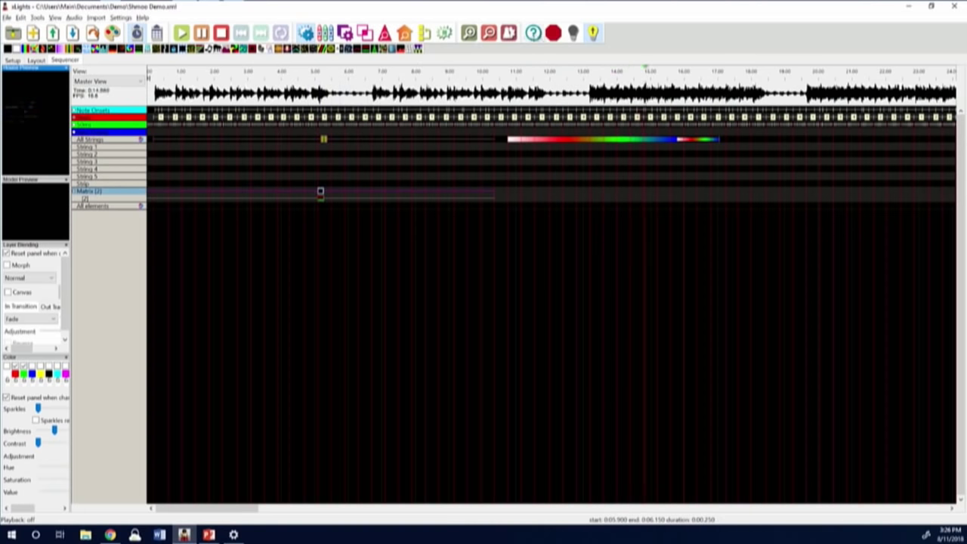
{"action": "left_click", "coordinate": [593, 33]}
{"action": "left_click", "coordinate": [554, 34]}
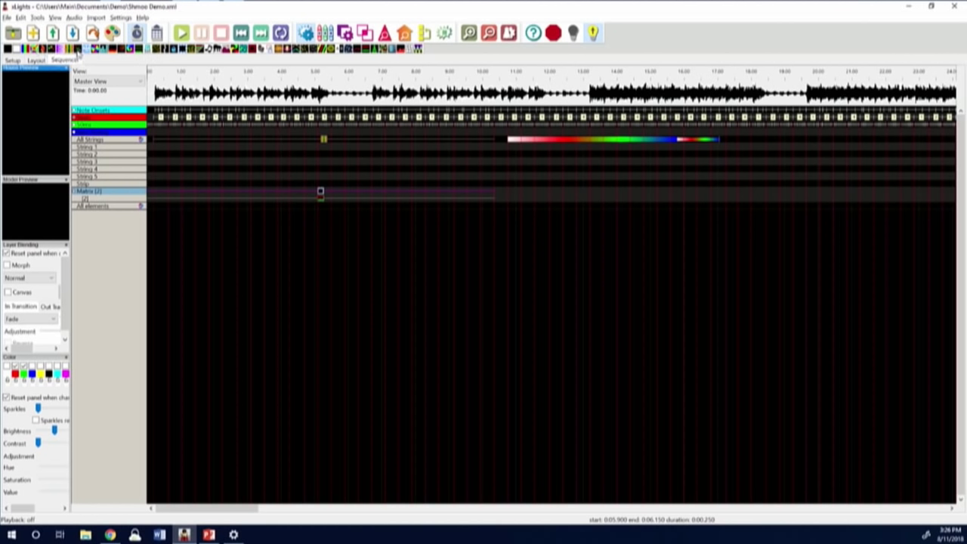
- Place a DMX effect on String 1 from 0:18.450 to 0:18.850, select it and switch output to lights back on
{"action": "left_click_drag", "start_coordinate": [384, 193], "coordinate": [772, 147]}
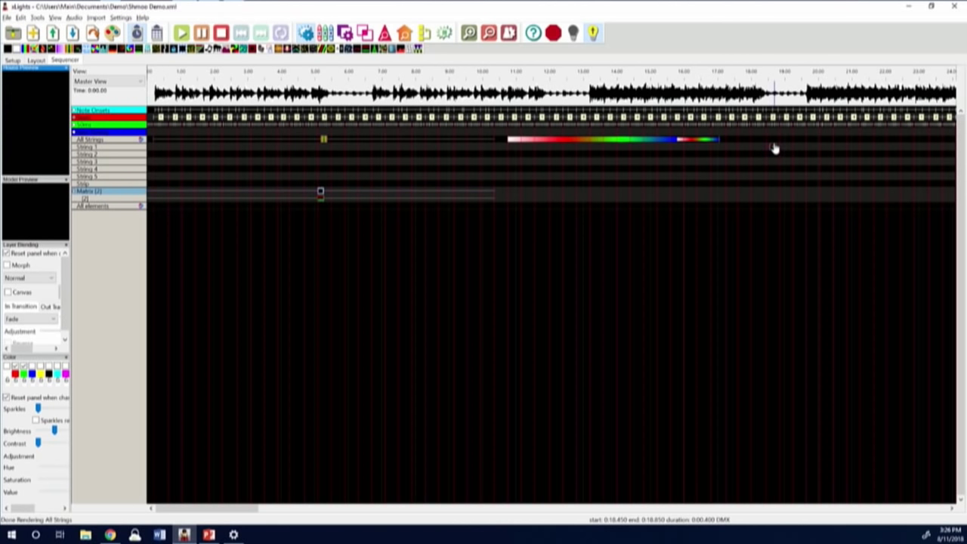
{"action": "left_click", "coordinate": [771, 151]}
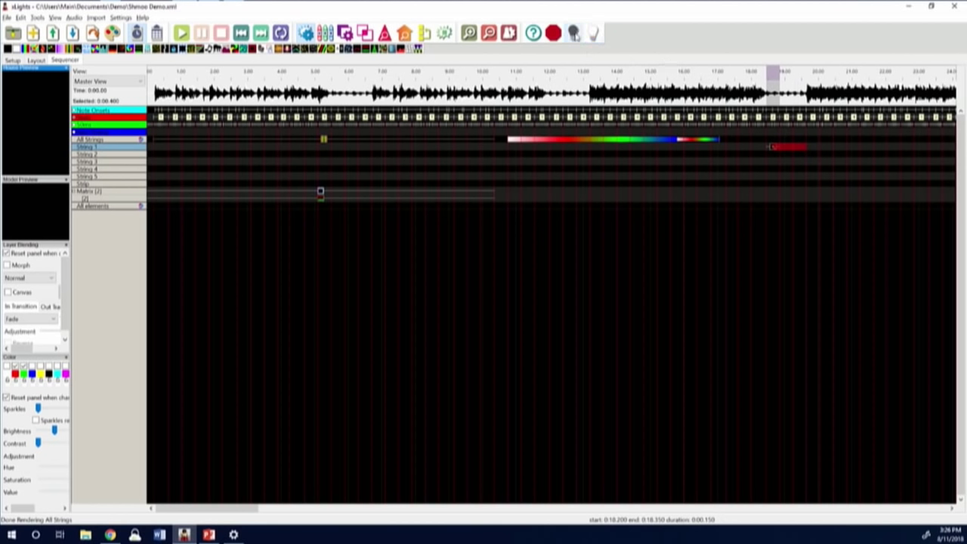
{"action": "left_click", "coordinate": [593, 33]}
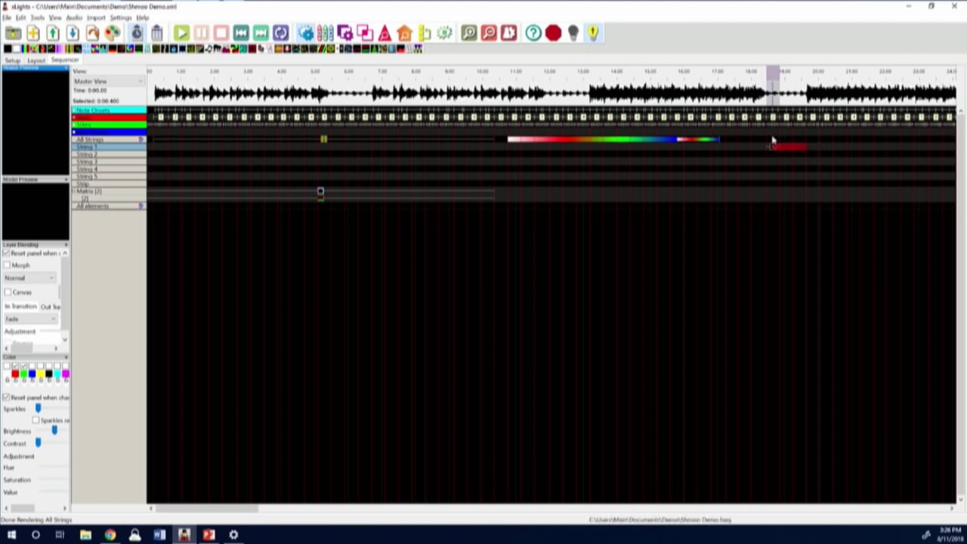
{"action": "left_click", "coordinate": [772, 149]}
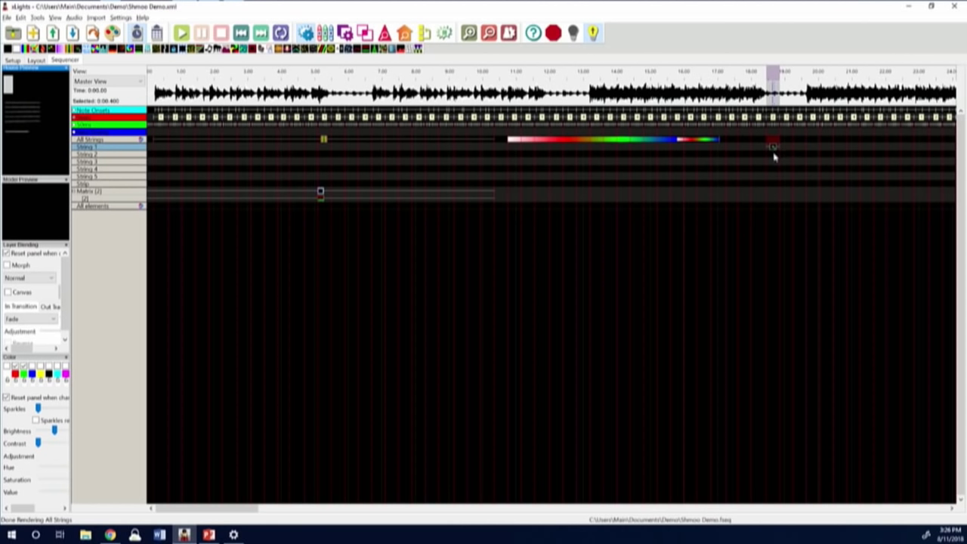
- Extend the DMX effect on String 1 to end at 0:21.650 and move it down to String 2
{"action": "left_click_drag", "start_coordinate": [775, 148], "coordinate": [871, 146]}
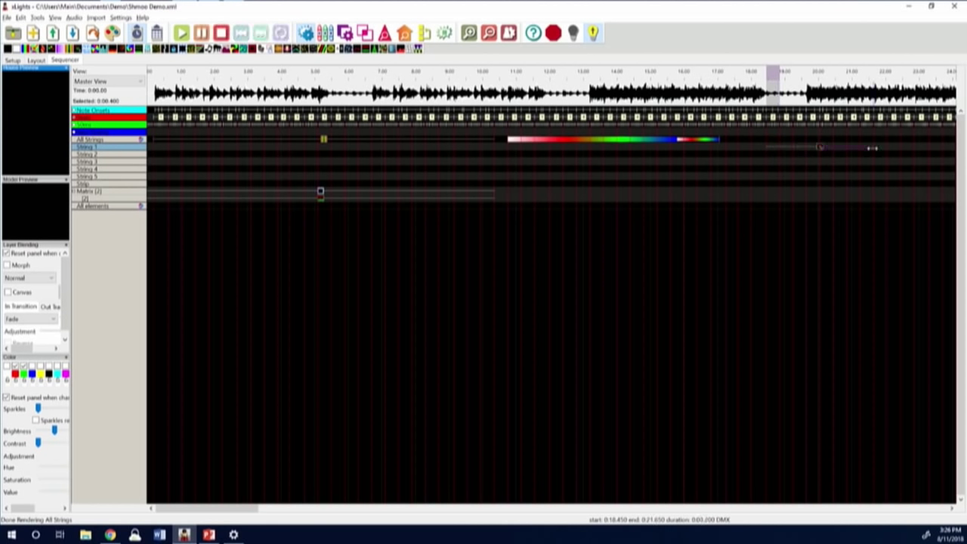
{"action": "left_click", "coordinate": [818, 154]}
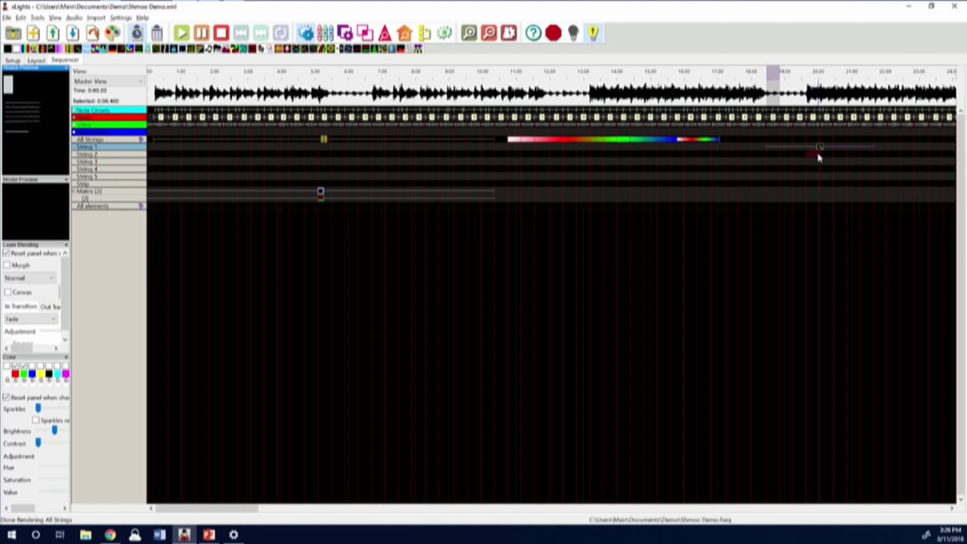
{"action": "left_click", "coordinate": [818, 147]}
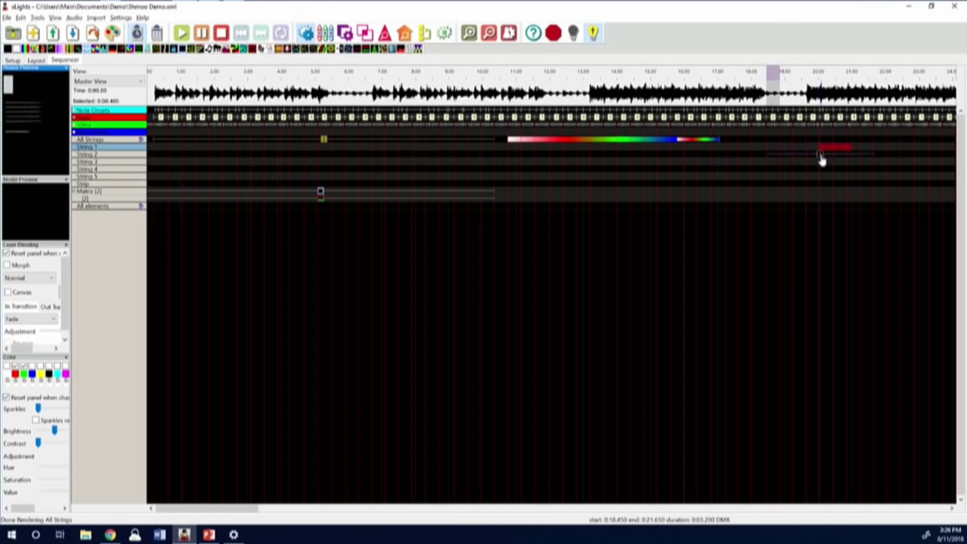
{"action": "left_click", "coordinate": [817, 151]}
{"action": "left_click", "coordinate": [817, 151]}
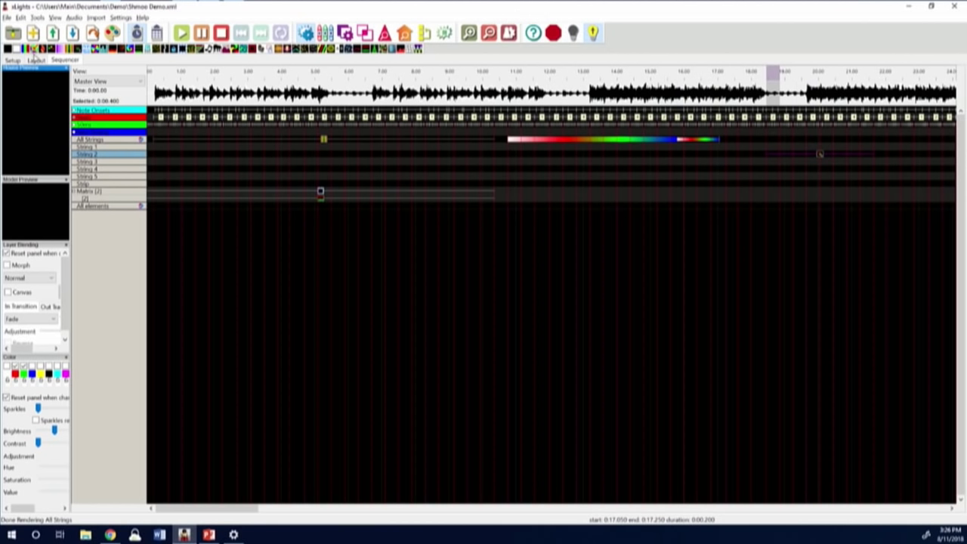
- Place an effect on All Strings from about 0:22 to 0:24, and move the SingleStrand effect spanning 0:43.100 to 0:47.750 down to String 2
{"action": "left_click_drag", "start_coordinate": [34, 50], "coordinate": [954, 148]}
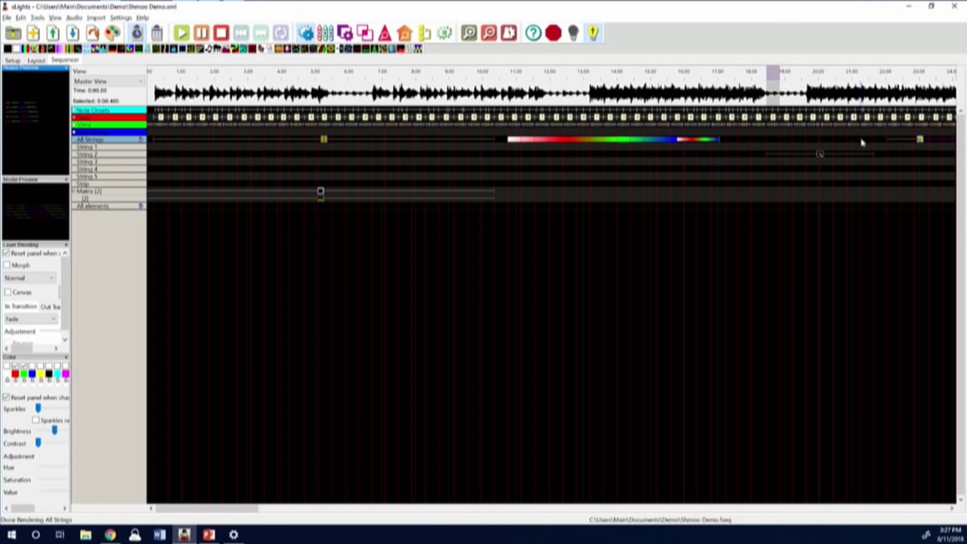
{"action": "left_click", "coordinate": [924, 145]}
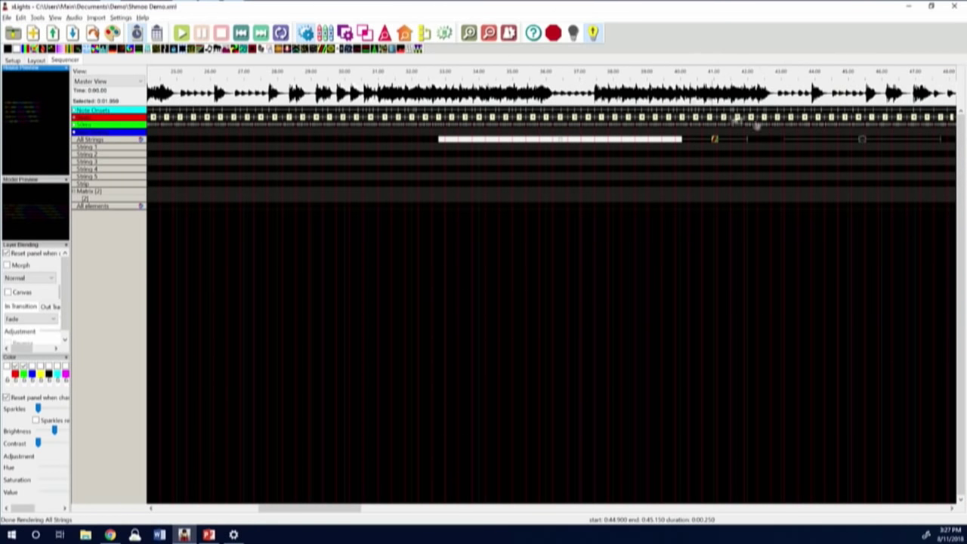
{"action": "left_click", "coordinate": [862, 143]}
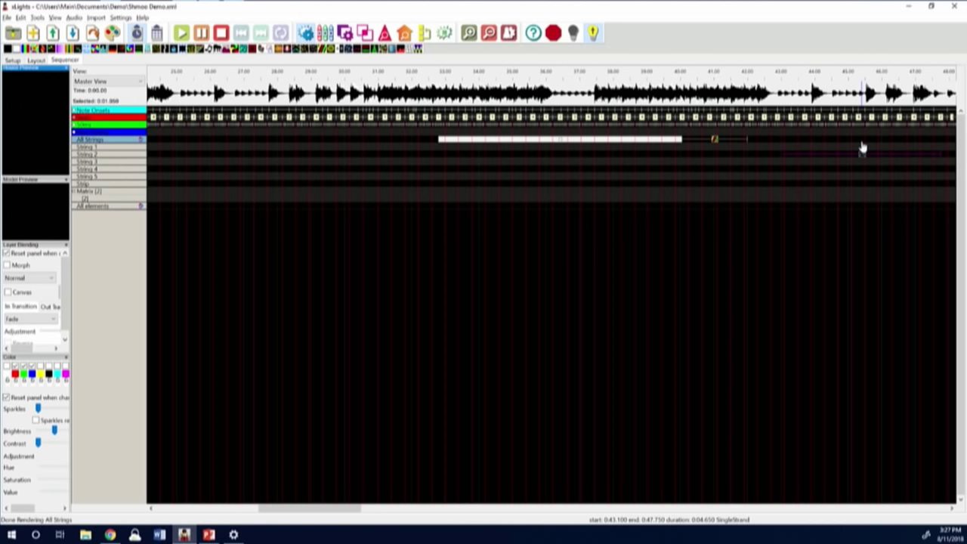
- Save the Shmoo Demo sequence and switch to another open window
{"action": "key", "text": "ctrl+s"}
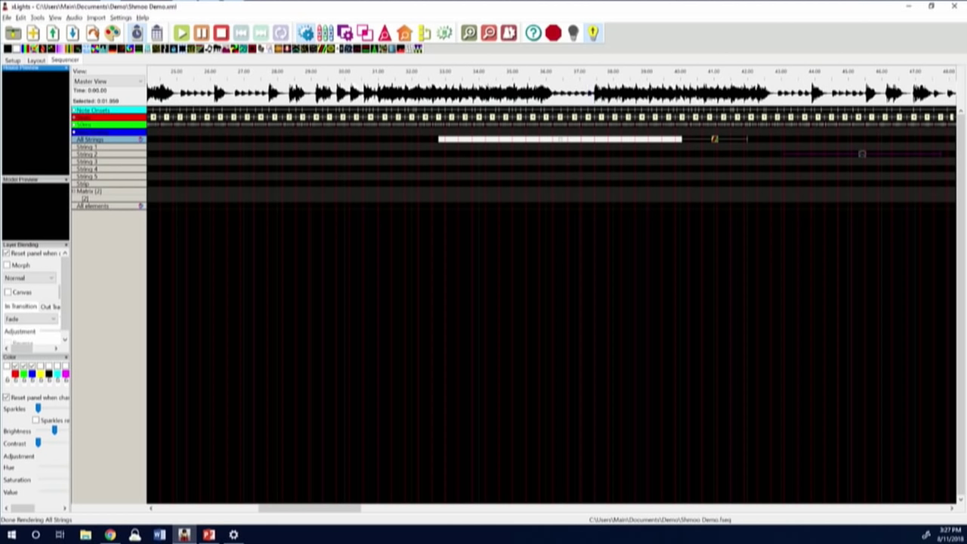
{"action": "key", "text": "alt+Tab"}
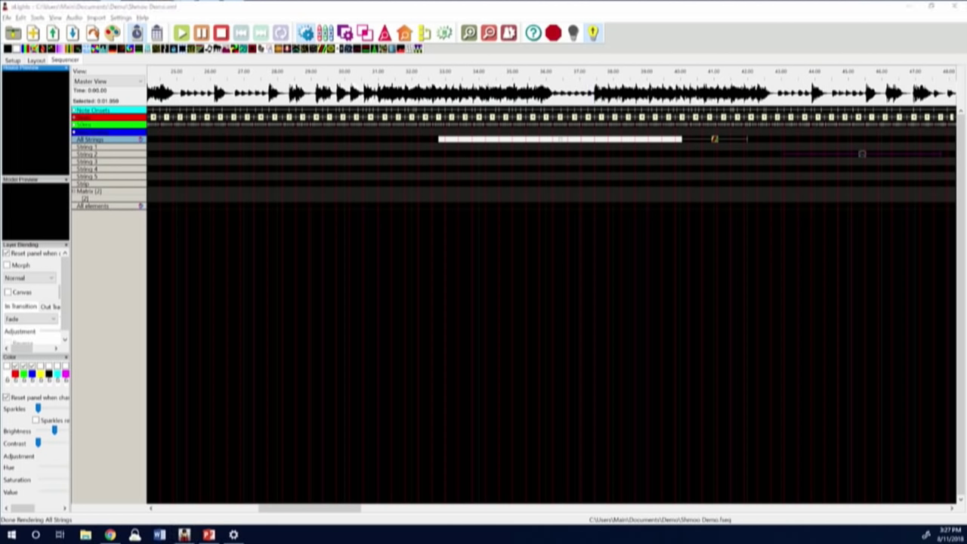